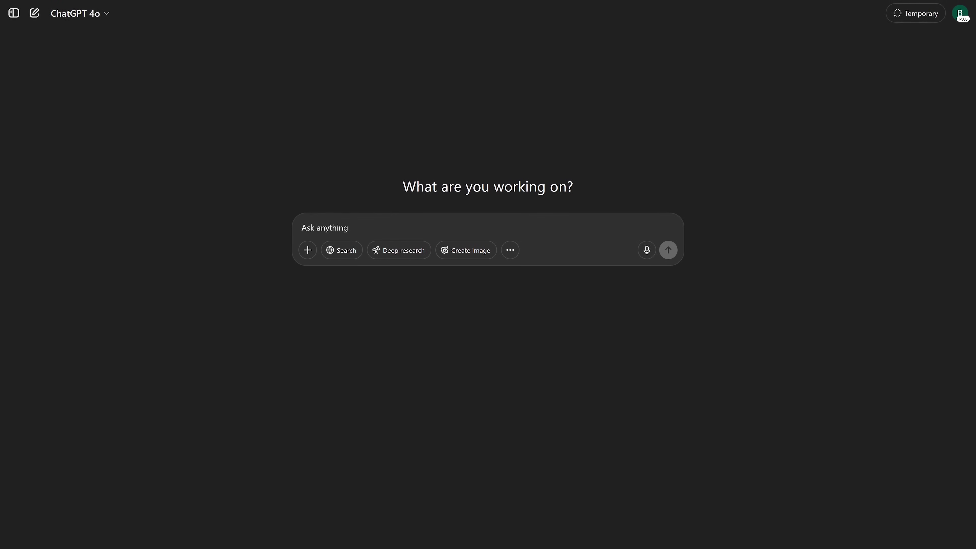
- Ask ChatGPT 'explain how bluetooth works' and read through the six-section reply
{"action": "type", "text": "exp"}
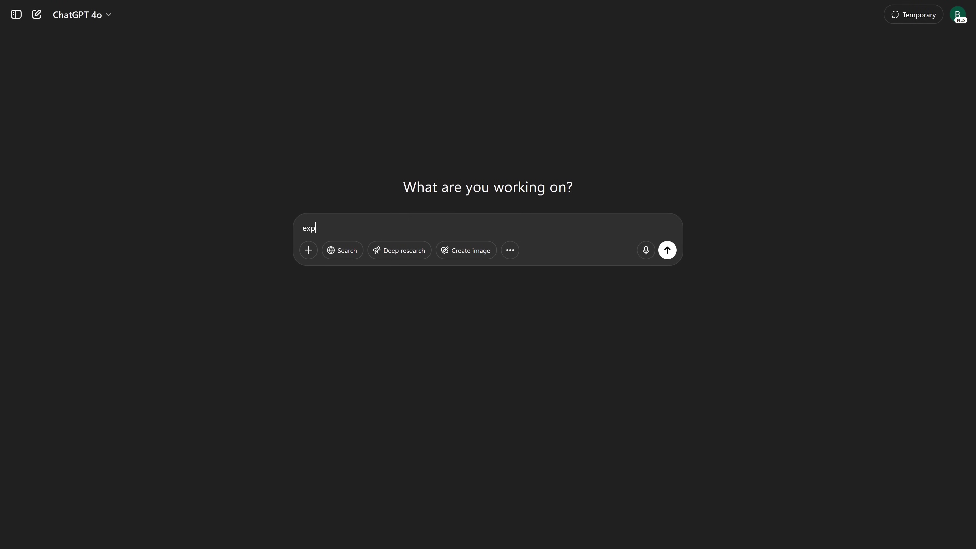
{"action": "type", "text": "lain how bluetooth works"}
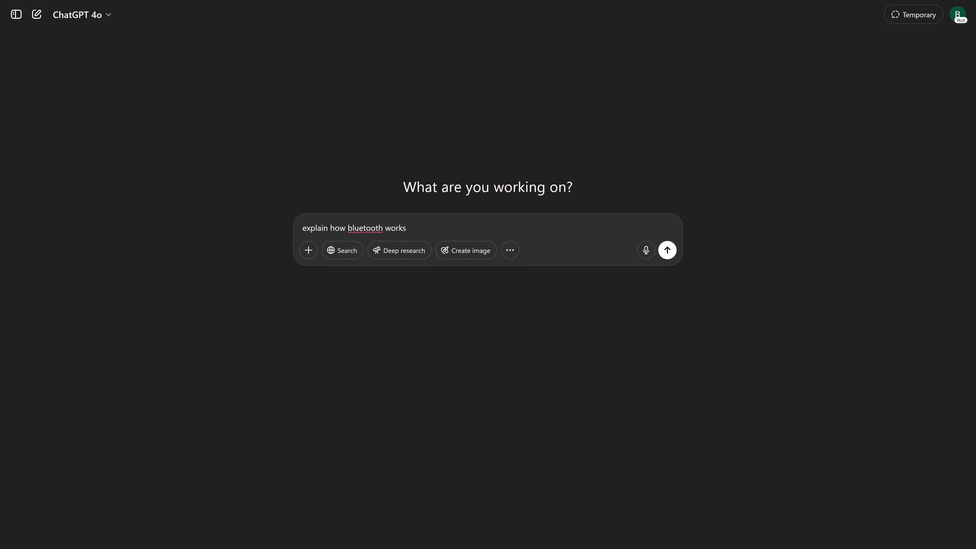
{"action": "key", "text": "Return"}
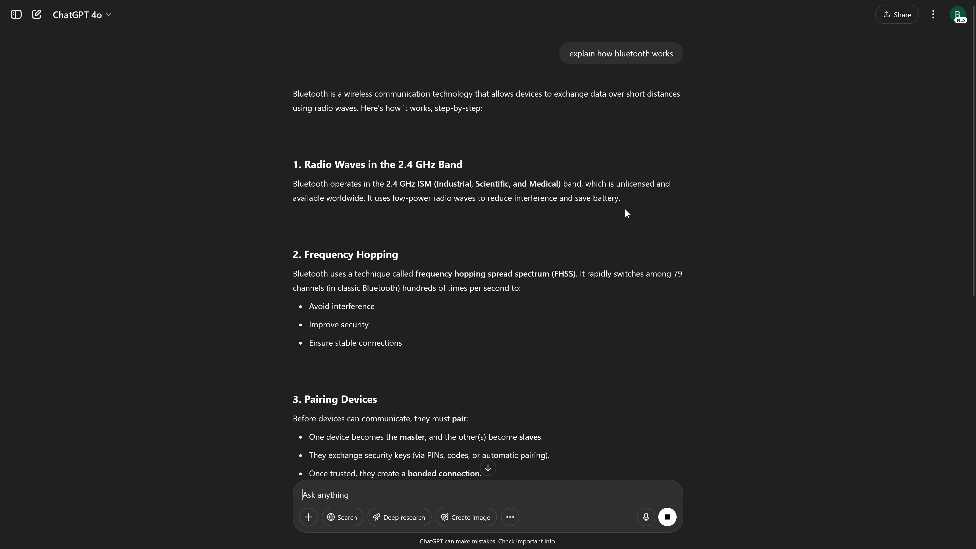
{"action": "scroll", "coordinate": [625, 212], "scroll_direction": "down", "scroll_amount": 6}
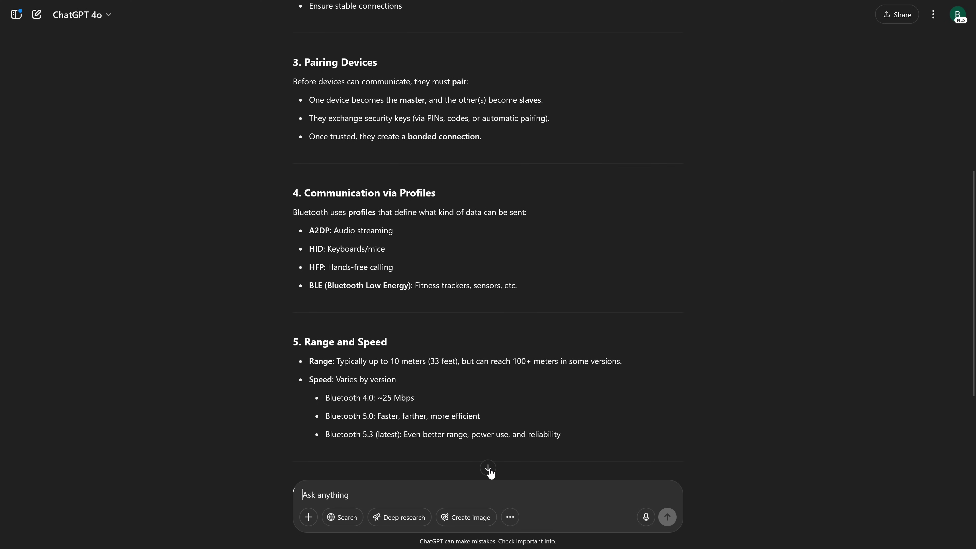
{"action": "scroll", "coordinate": [488, 471], "scroll_direction": "down", "scroll_amount": 3}
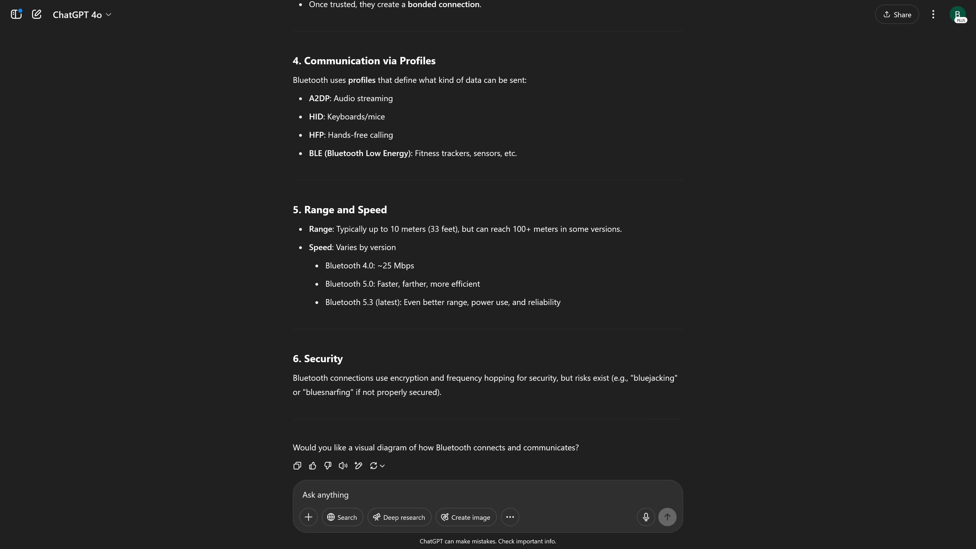
- Send the prompt 'explain how bluetooth works to a 12-year old'
{"action": "type", "text": "expl"}
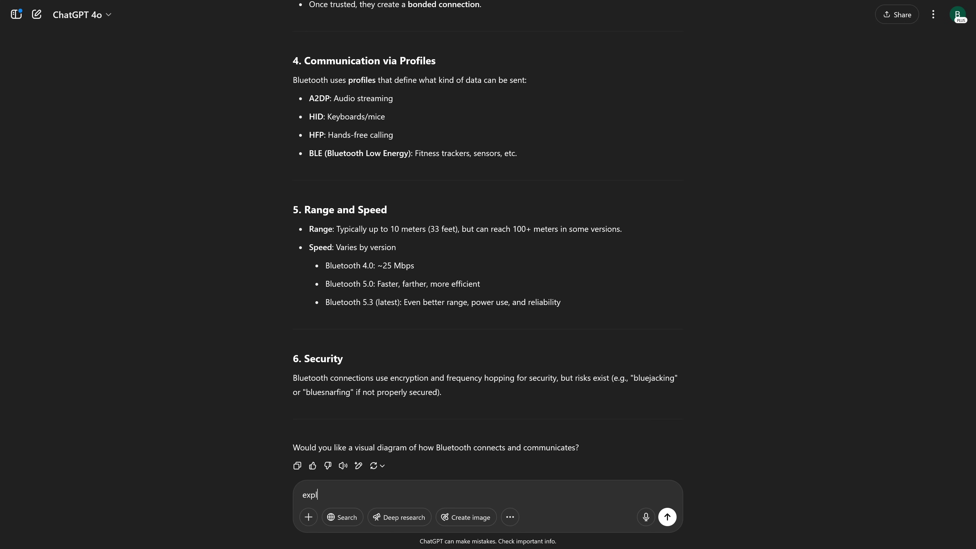
{"action": "type", "text": "ain how bluetooth works to a 12-year old"}
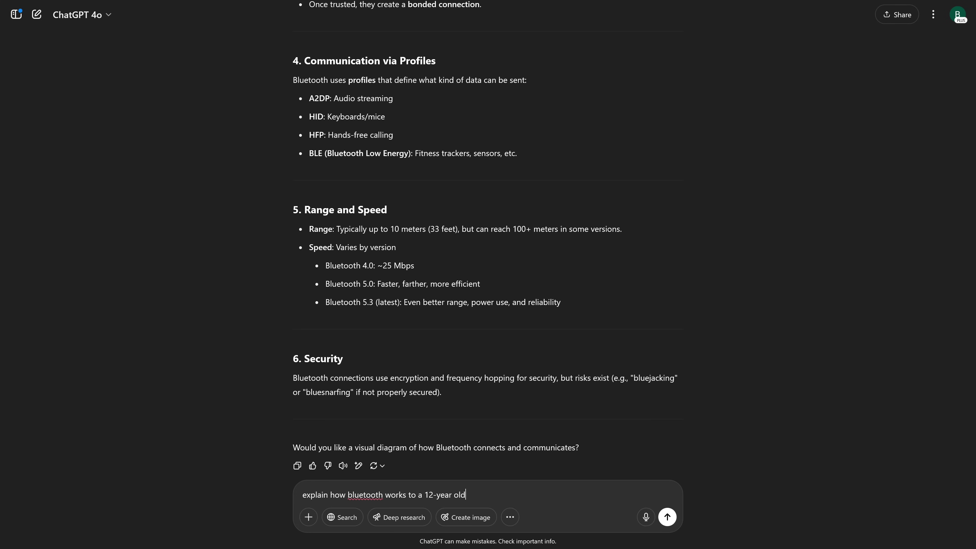
{"action": "key", "text": "Return"}
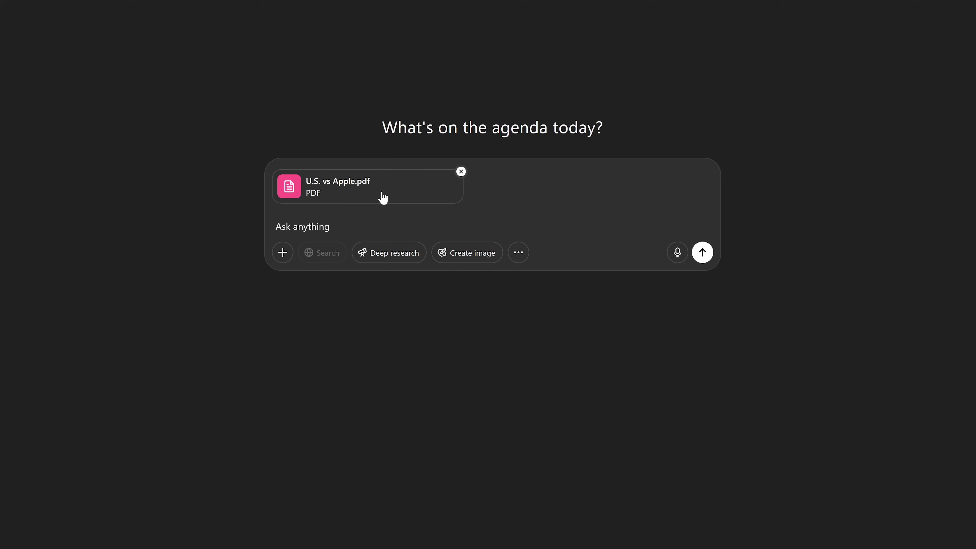
- Use the + attachment options to add U.S. vs Apple.pdf to the new chat
{"action": "left_click", "coordinate": [282, 253]}
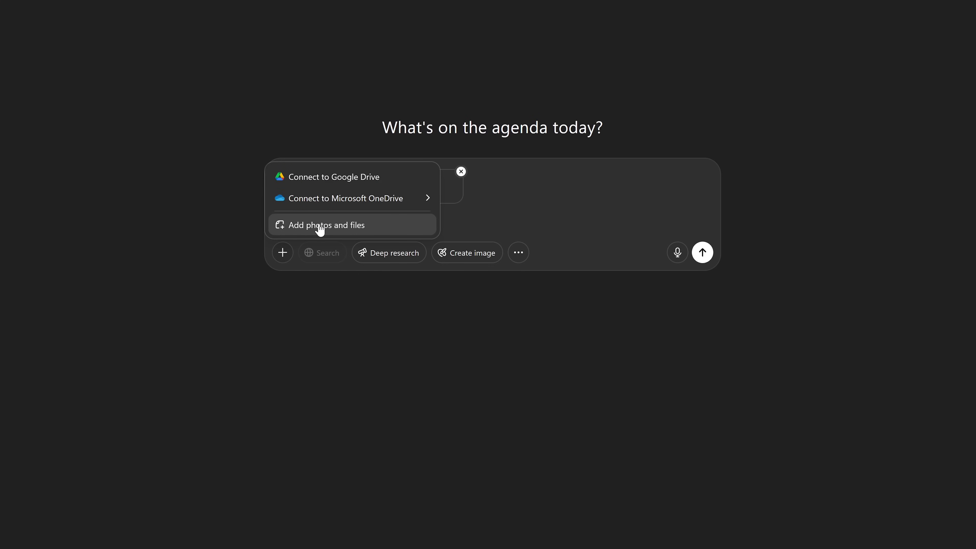
- Write a prompt asking for a simplified-language summary of the PDF's key points and important insights
{"action": "left_click", "coordinate": [494, 190]}
{"action": "type", "text": "I"}
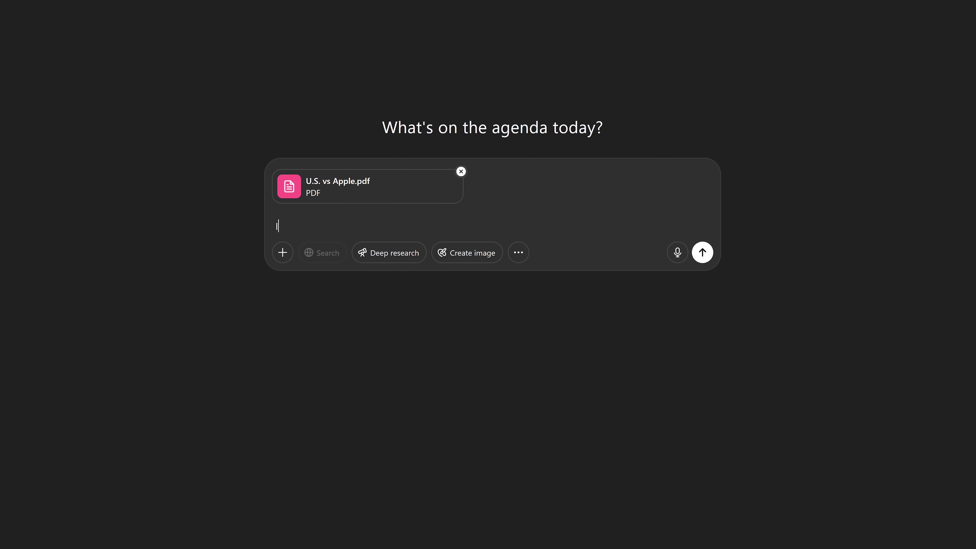
{"action": "type", "text": "'ve attached a PDF. Simplify"}
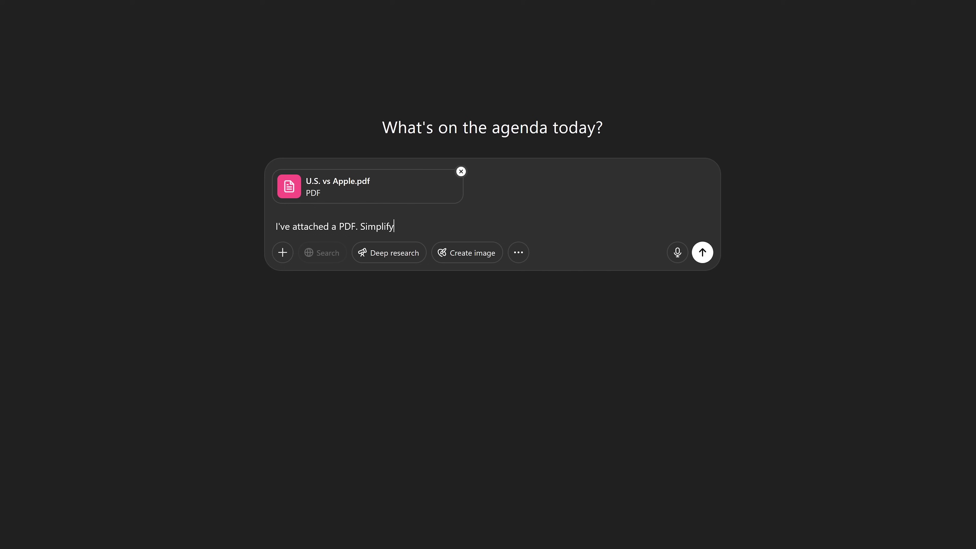
{"action": "type", "text": "ing the language do a summary o f"}
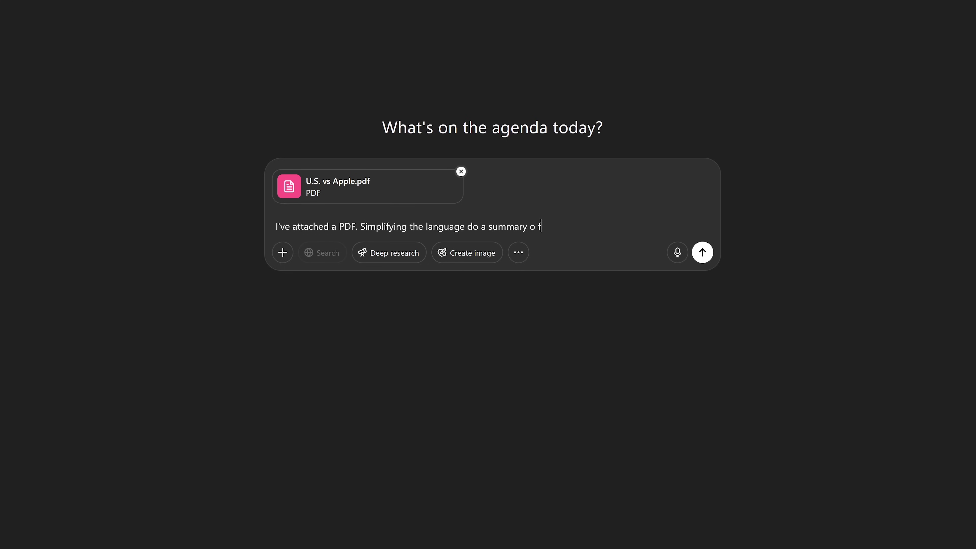
{"action": "key", "text": "BackSpace"}
{"action": "key", "text": "BackSpace"}
{"action": "type", "text": "f the key points and highlight i"}
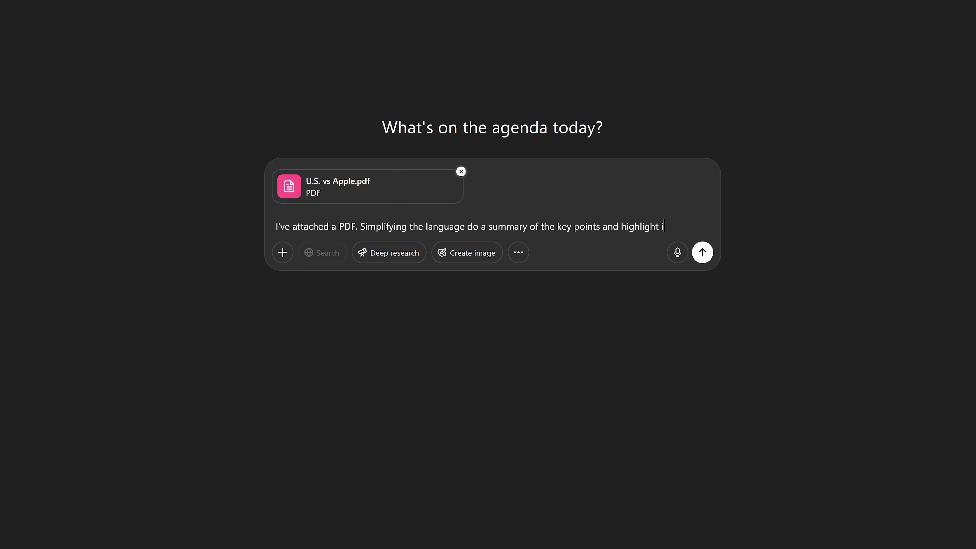
{"action": "type", "text": "mportant insi"}
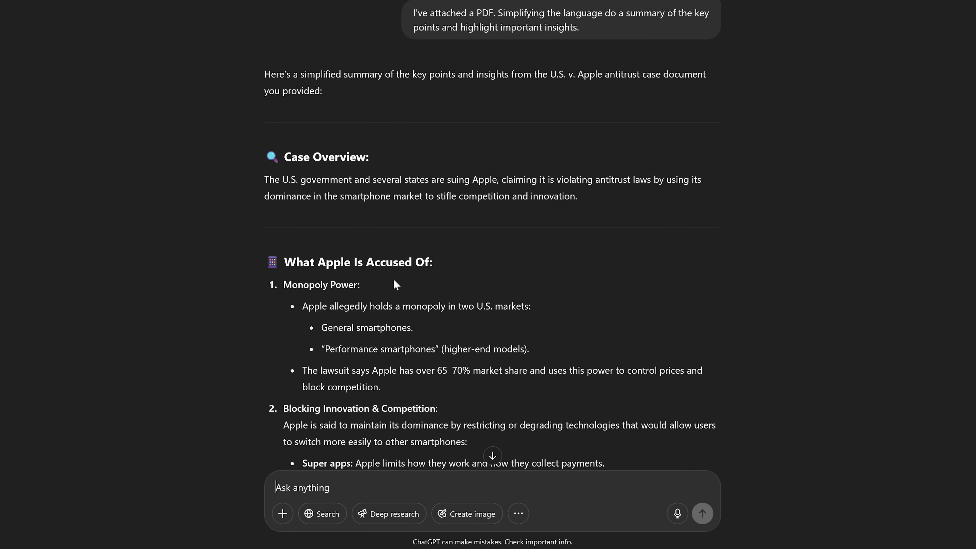
- Reply 'yes a visual chart' to get a chart of Apple's alleged competition blocks
{"action": "left_click", "coordinate": [493, 456]}
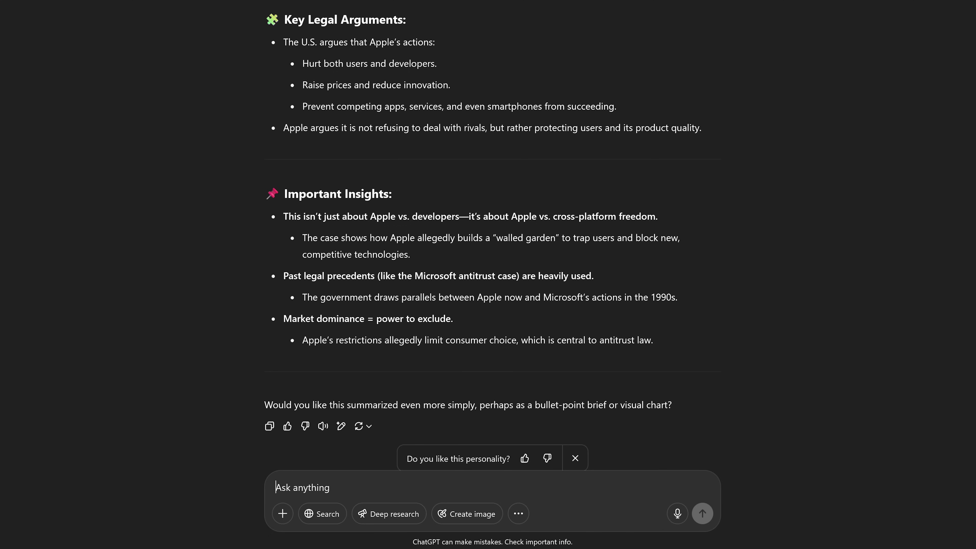
{"action": "type", "text": "yes a visual chart"}
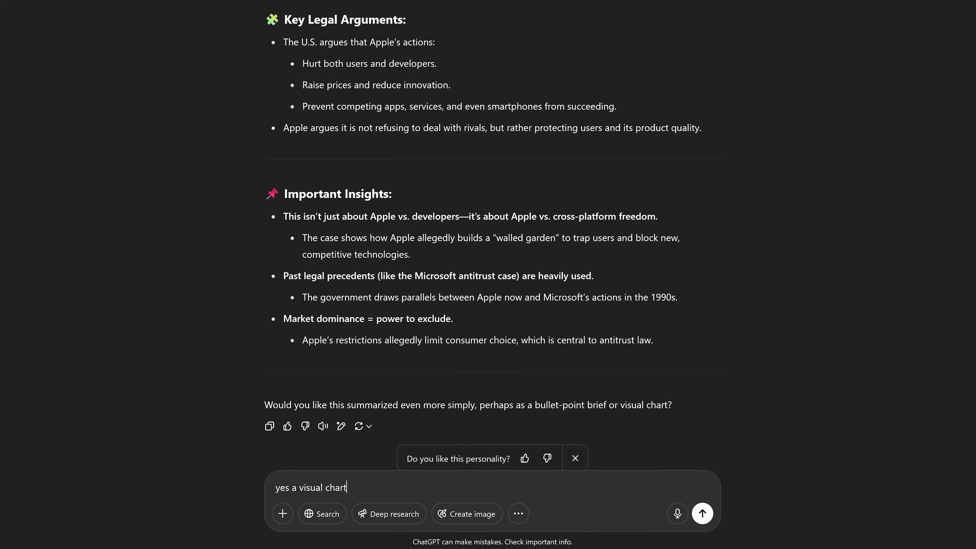
{"action": "key", "text": "Return"}
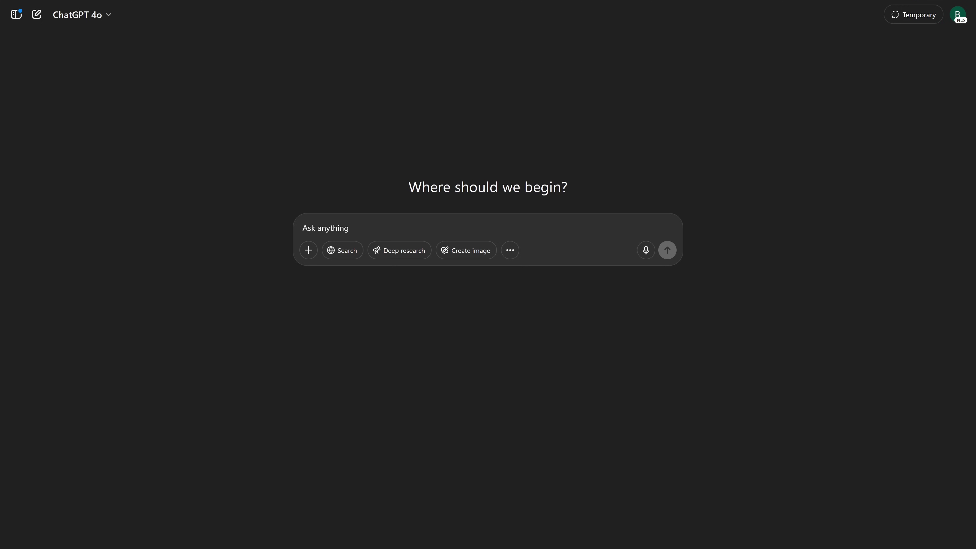
- Ask ChatGPT, as author Mark Twain, to write a New Year's party invitation at an auditorium
{"action": "type", "text": "imagine you "}
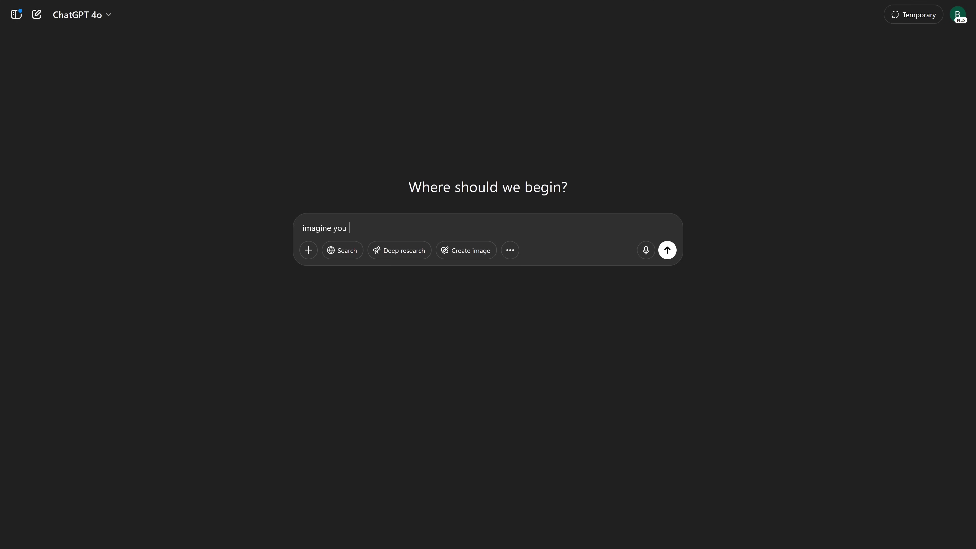
{"action": "type", "text": "are"}
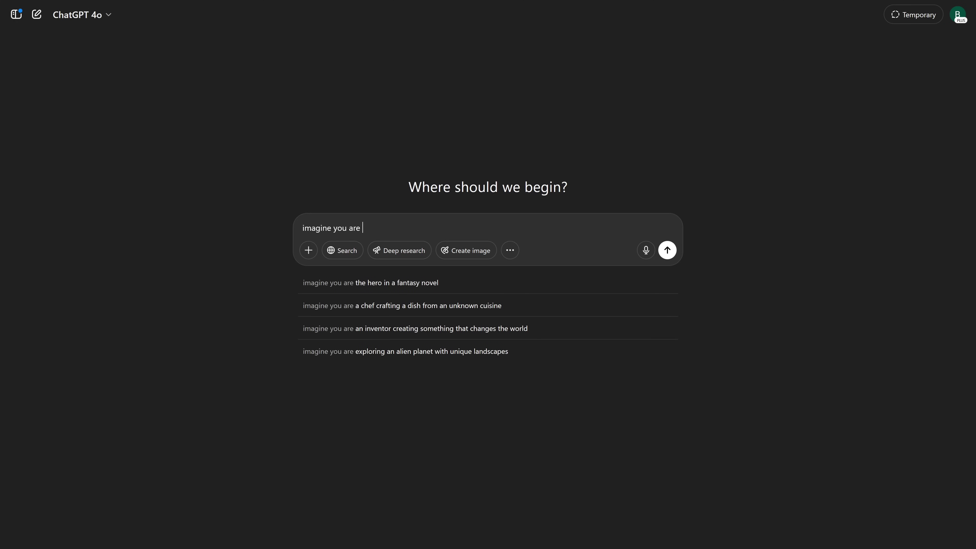
{"action": "type", "text": " the author Mark Twain"}
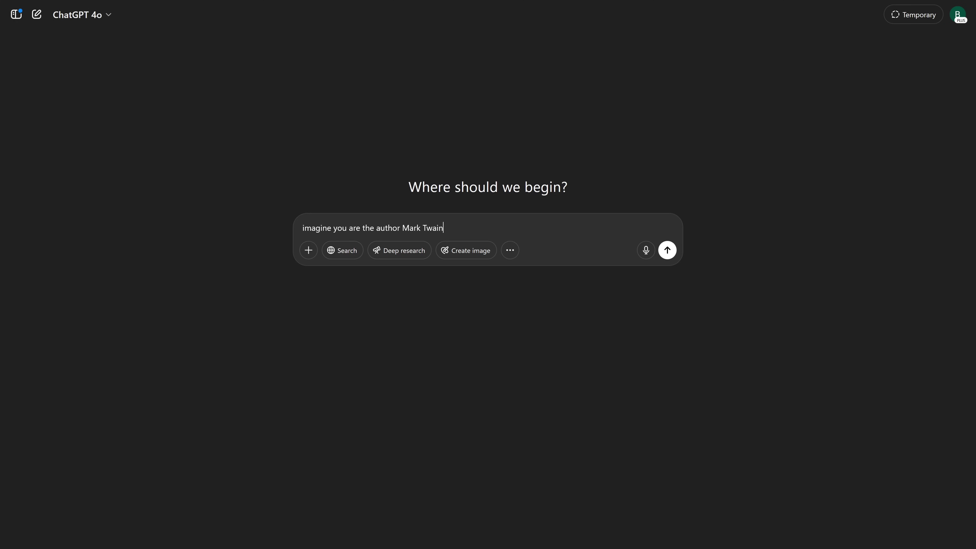
{"action": "type", "text": ". Write a New Year's party invit"}
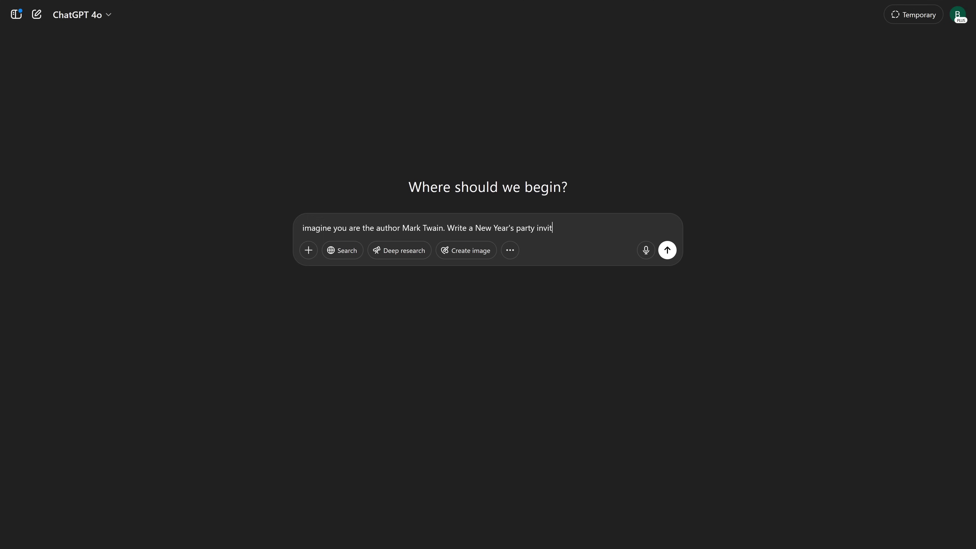
{"action": "type", "text": "ation at an auditorium."}
{"action": "key", "text": "Return"}
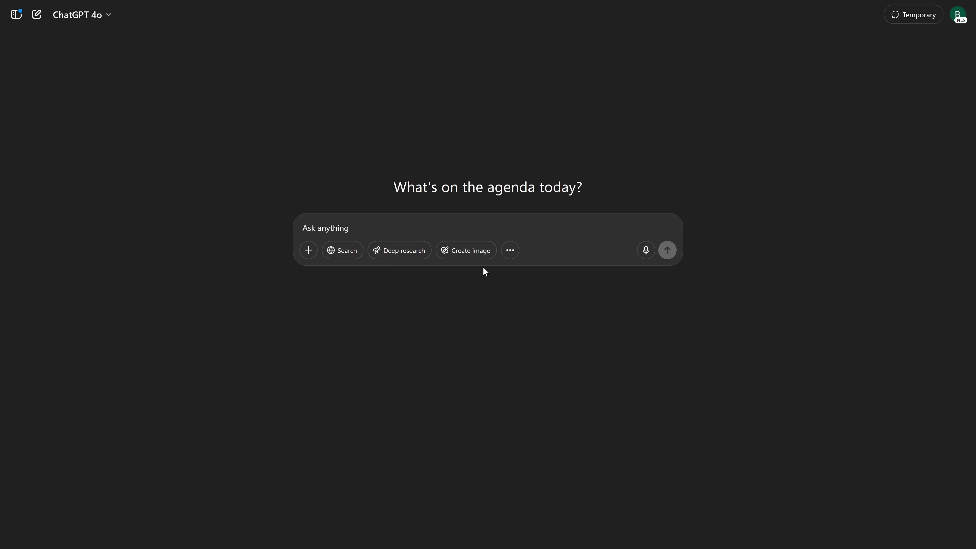
- With Create image on, request Da Vinci's Mona Lisa reimagined in a cyberpunk setting
{"action": "left_click", "coordinate": [475, 254]}
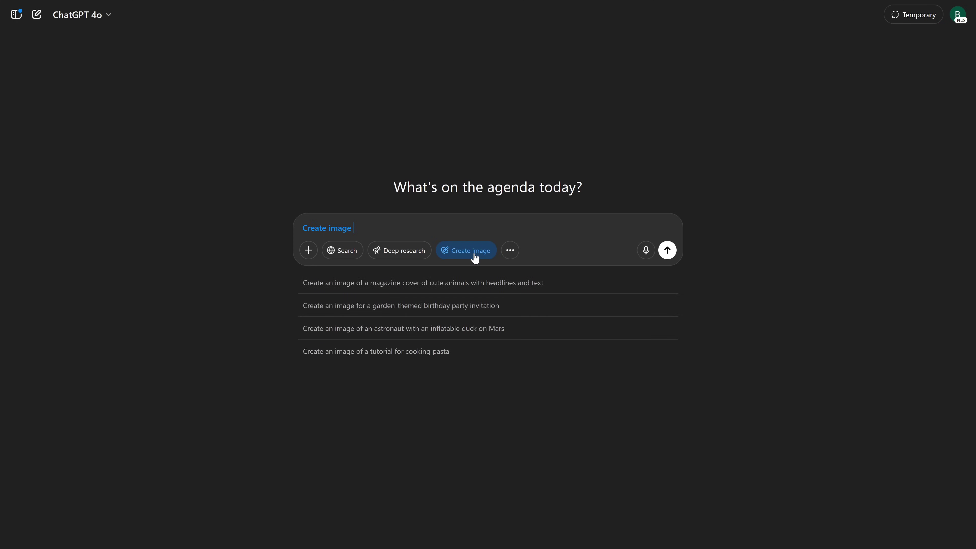
{"action": "type", "text": "crea"}
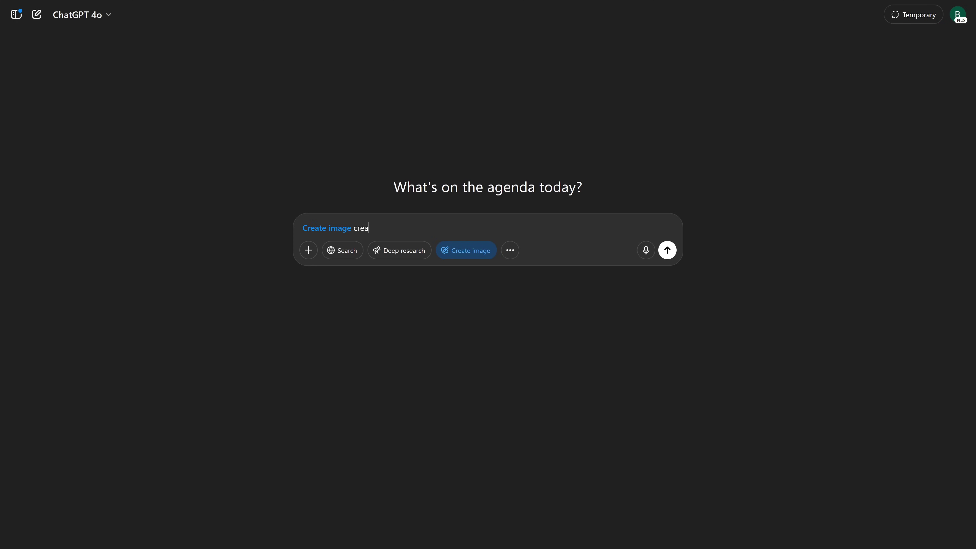
{"action": "type", "text": "te an image reimagining "}
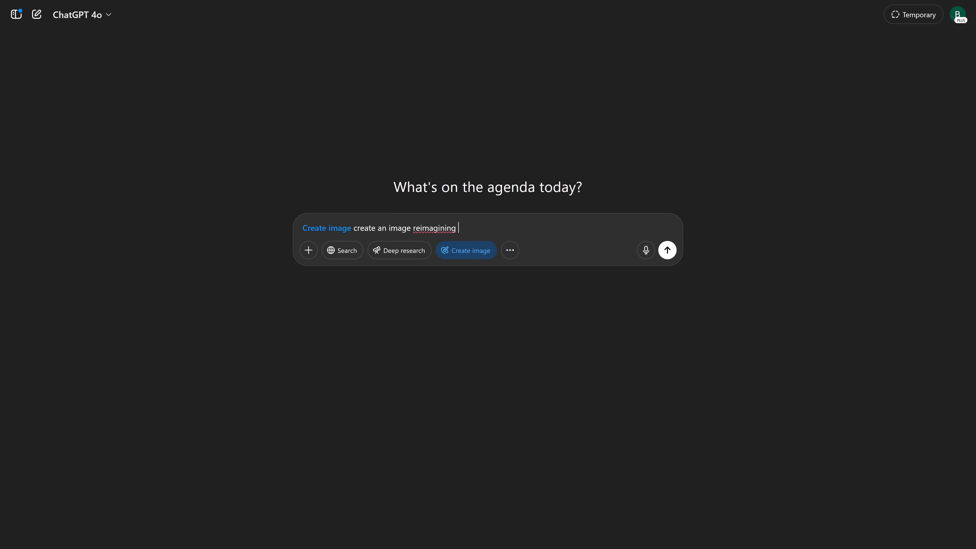
{"action": "type", "text": "Da Vinci's \"Mona Lisa\" in a cyberpunk settin"}
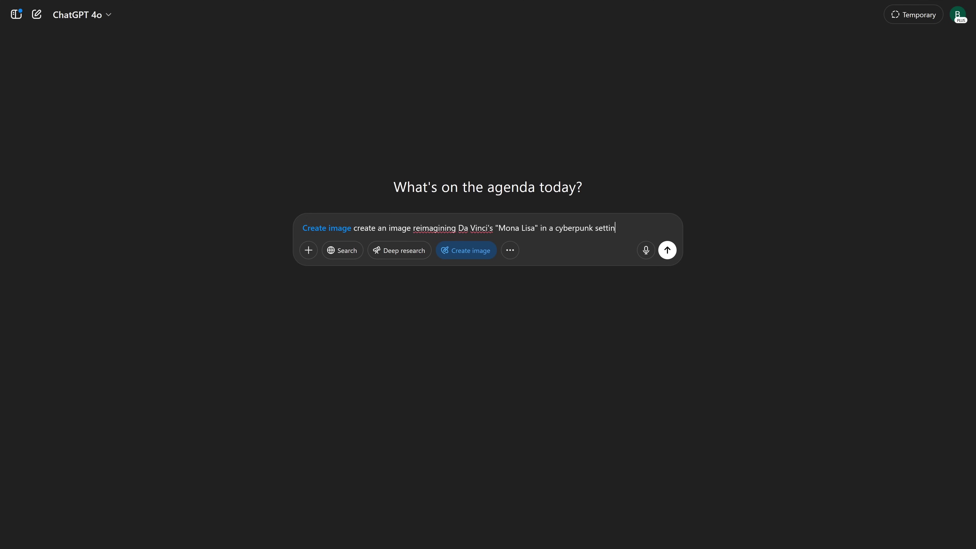
{"action": "type", "text": "g, Mona Lisa as a humanoid robot against a bac"}
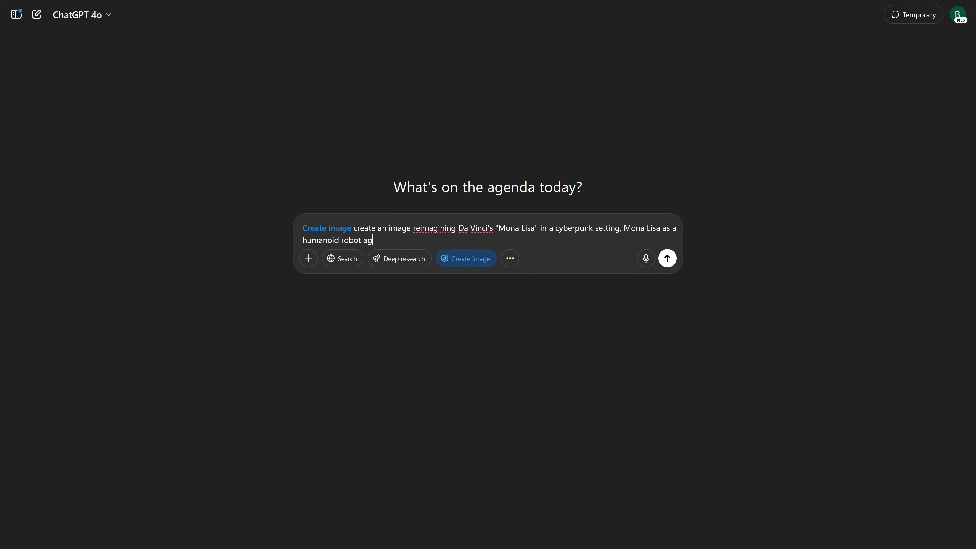
{"action": "type", "text": "kdrop of a futuristic city"}
{"action": "key", "text": "Return"}
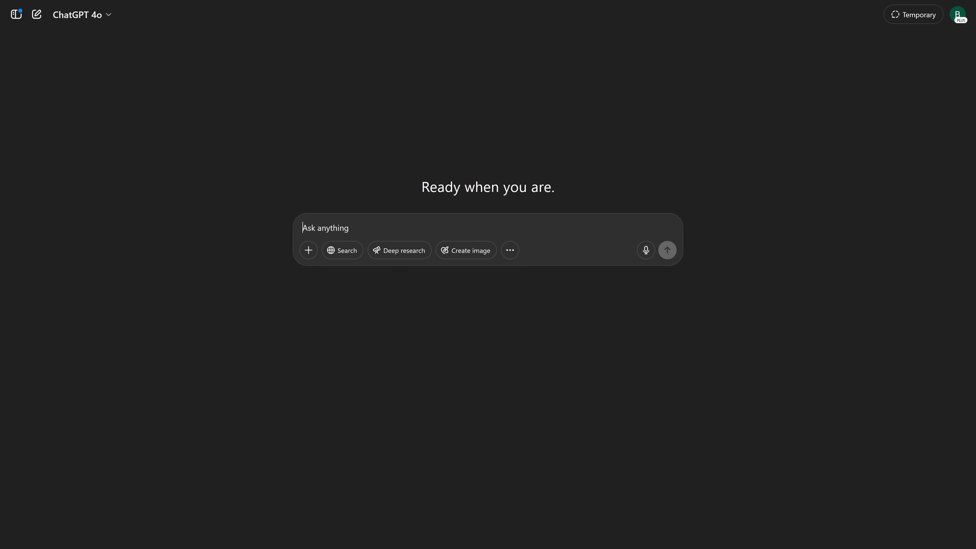
- Request a concise quantum computing explanation in exactly 3 paragraphs
{"action": "type", "text": "provide"}
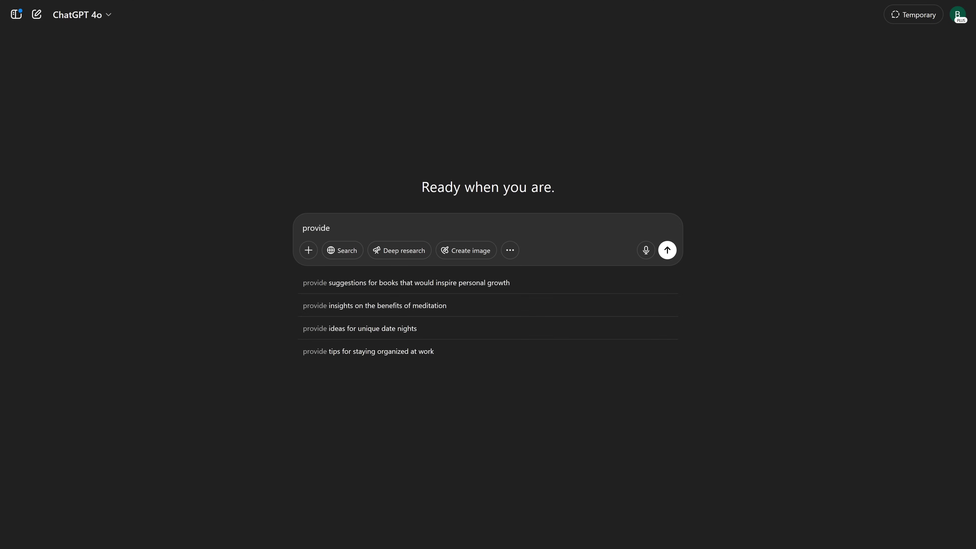
{"action": "type", "text": " a concise explanation "}
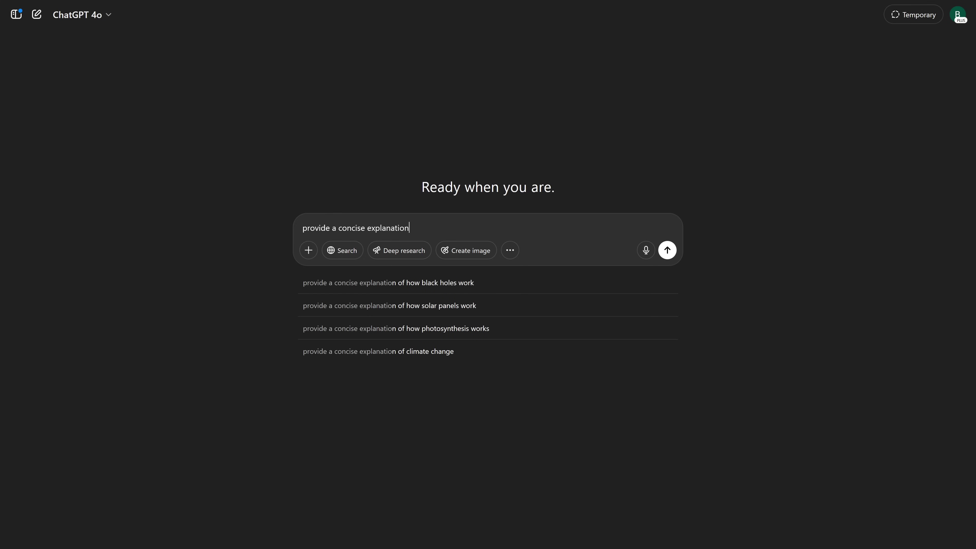
{"action": "type", "text": "of quantu"}
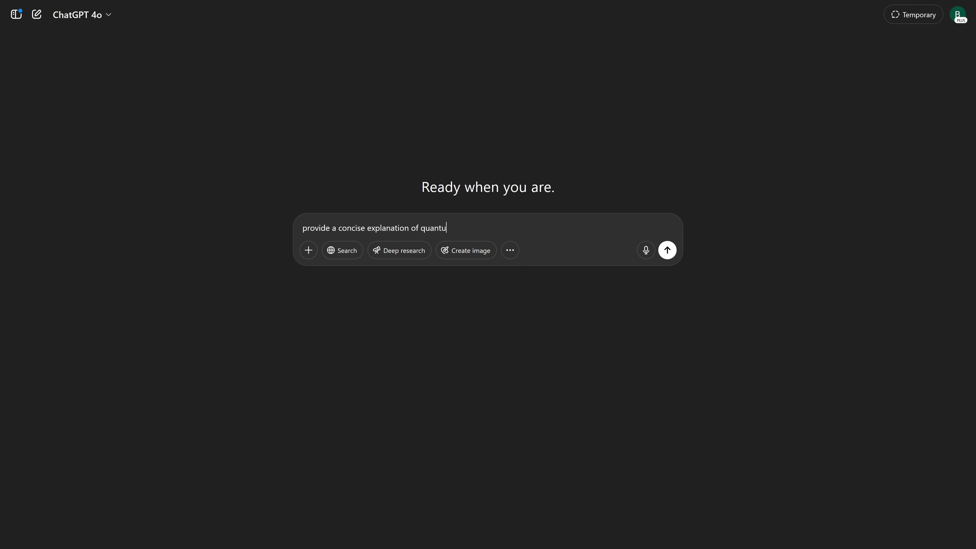
{"action": "type", "text": "m computing in exactly 3 pa"}
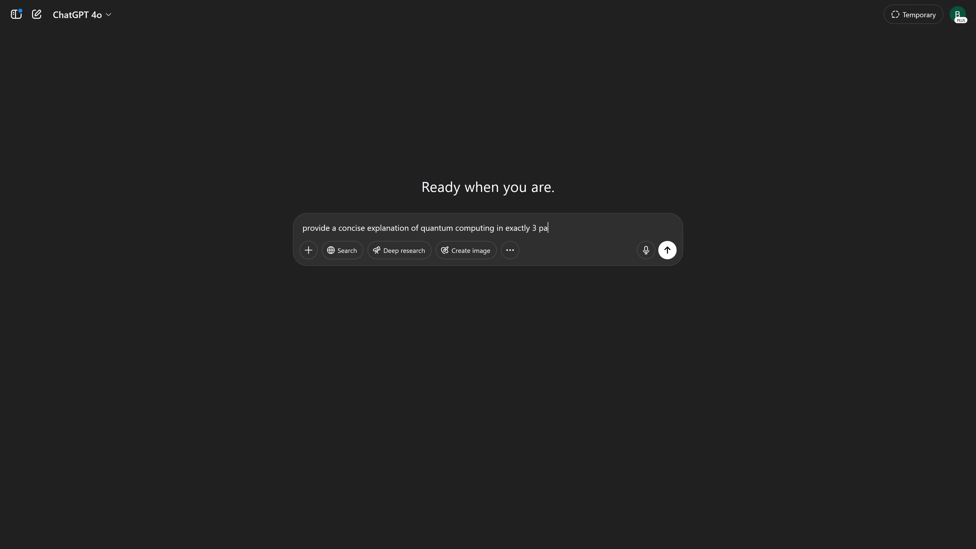
{"action": "type", "text": "ragraphs, keeping each paragraph less than 75 words"}
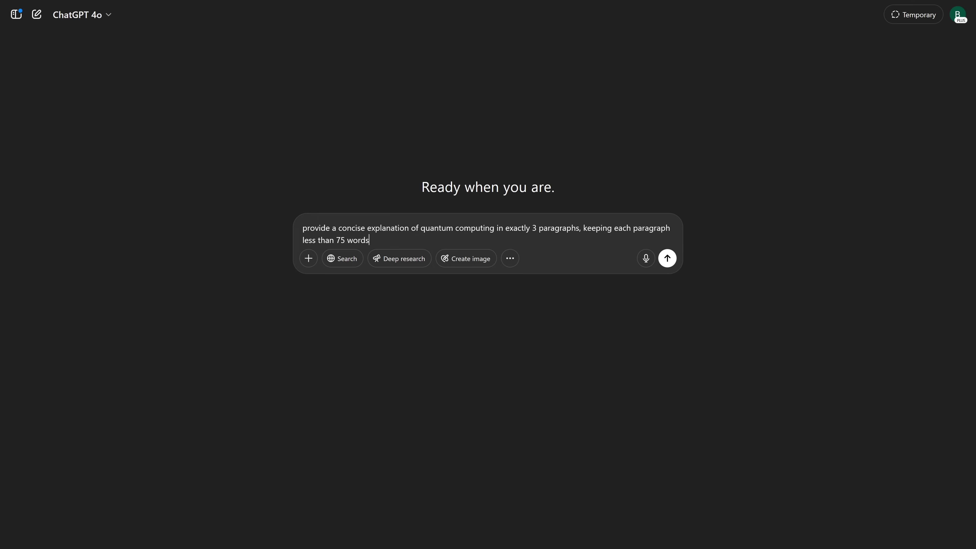
{"action": "key", "text": "Return"}
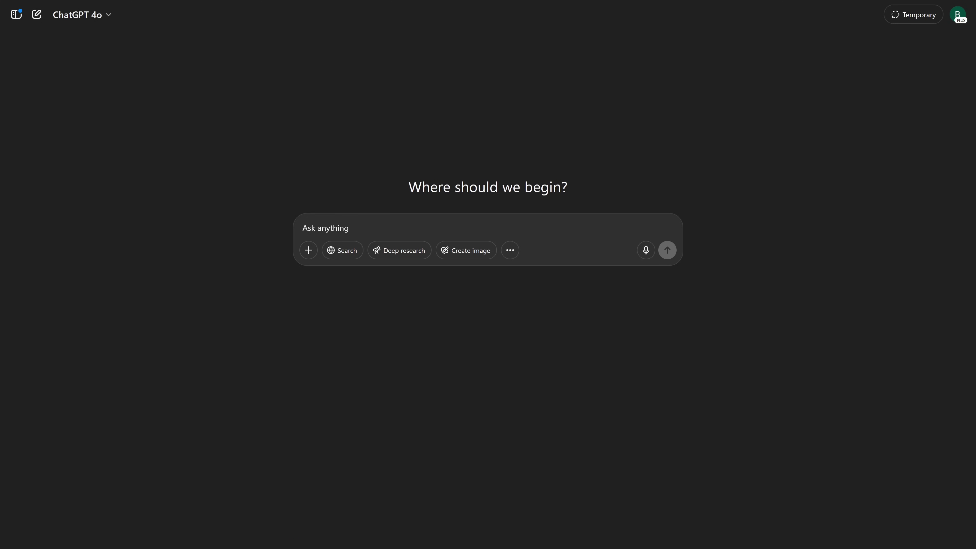
- Paste the grocery list with a prompt to sort it alphabetically into category groups
{"action": "type", "text": "sort this lis"}
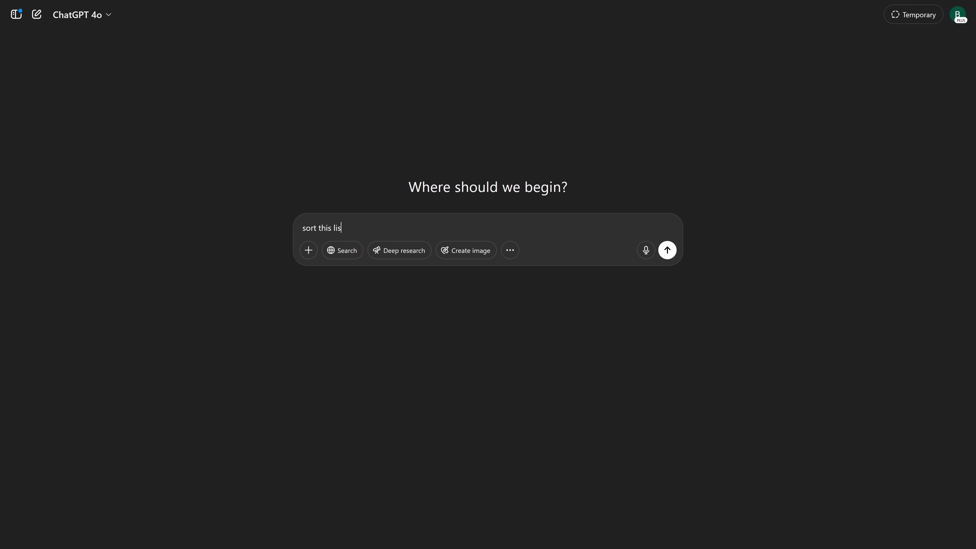
{"action": "type", "text": "t of "}
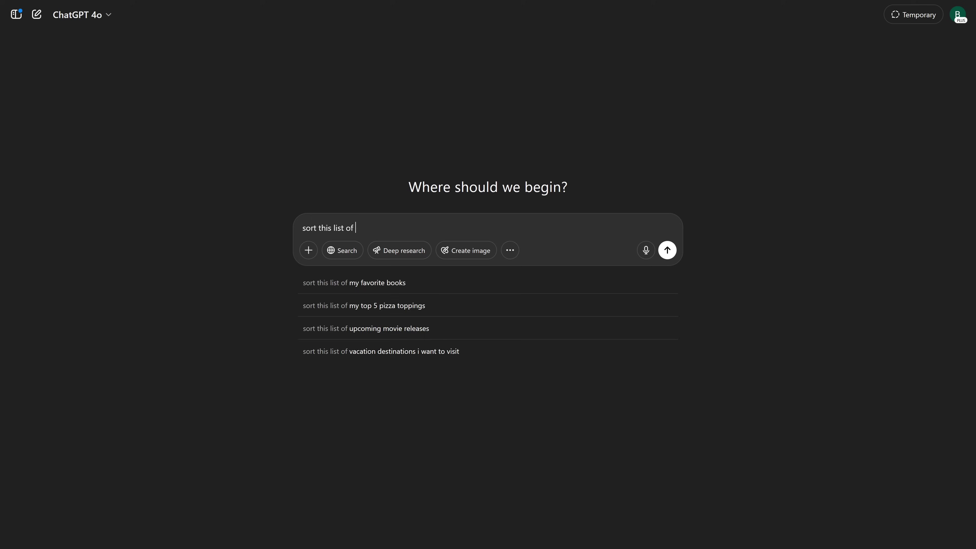
{"action": "type", "text": "grocery items alphabe"}
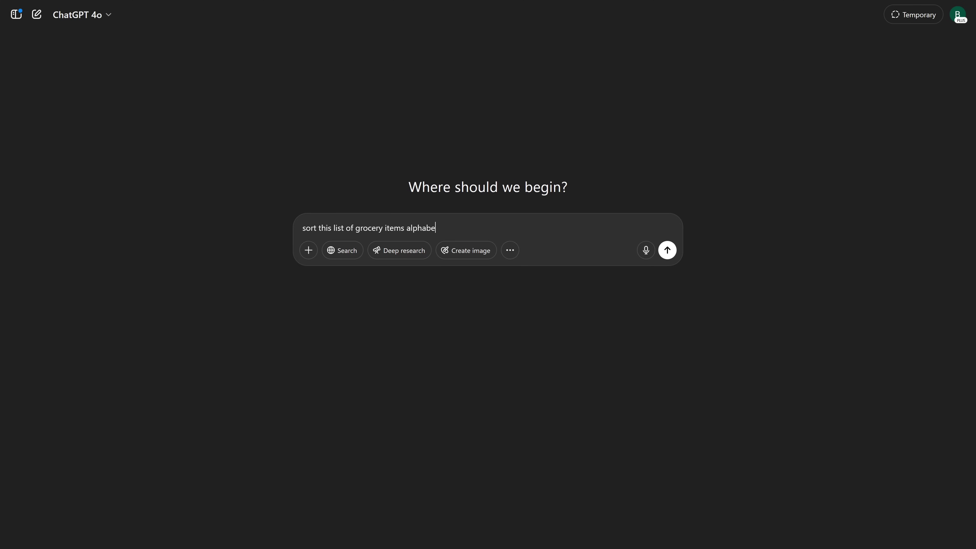
{"action": "type", "text": "tically and put them in groups b"}
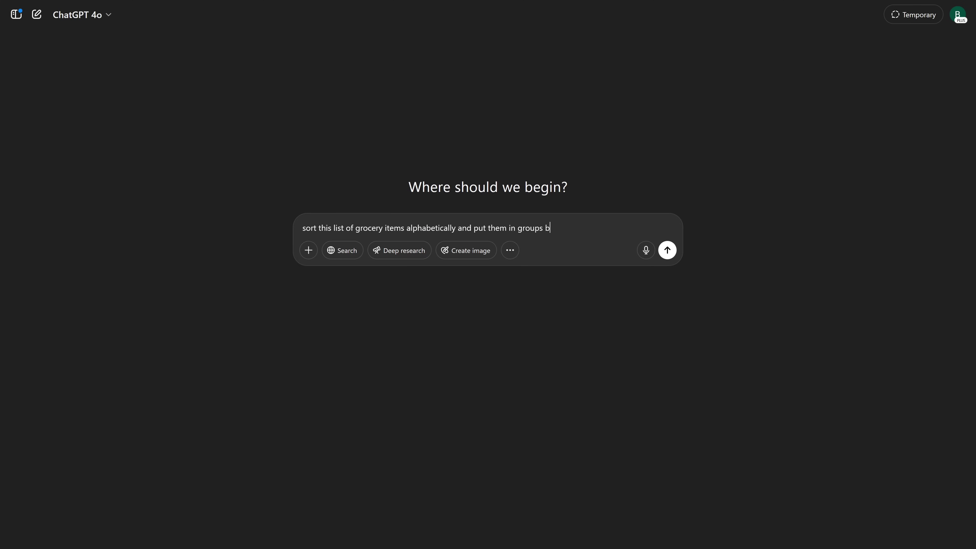
{"action": "type", "text": "y category (vegetables, frui"}
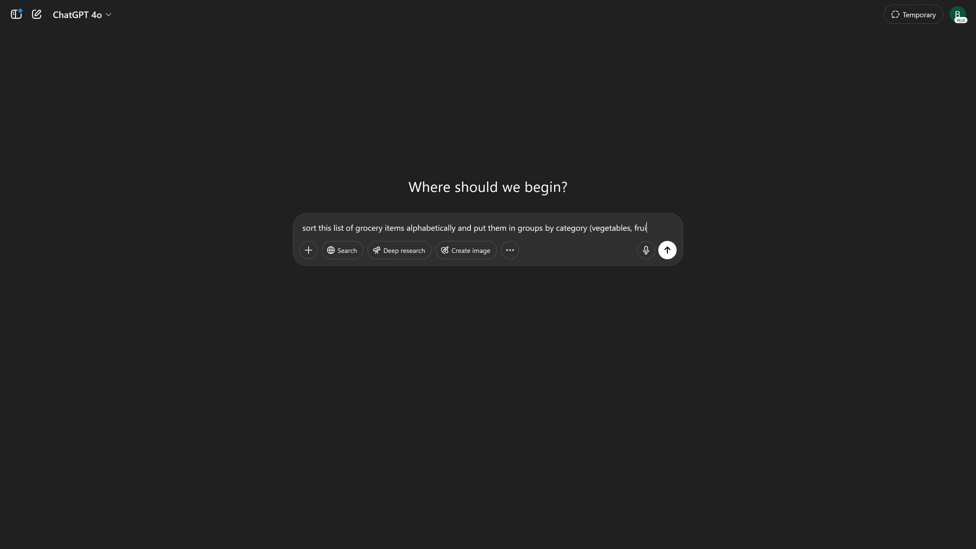
{"action": "type", "text": "ts, proteins, etc.)"}
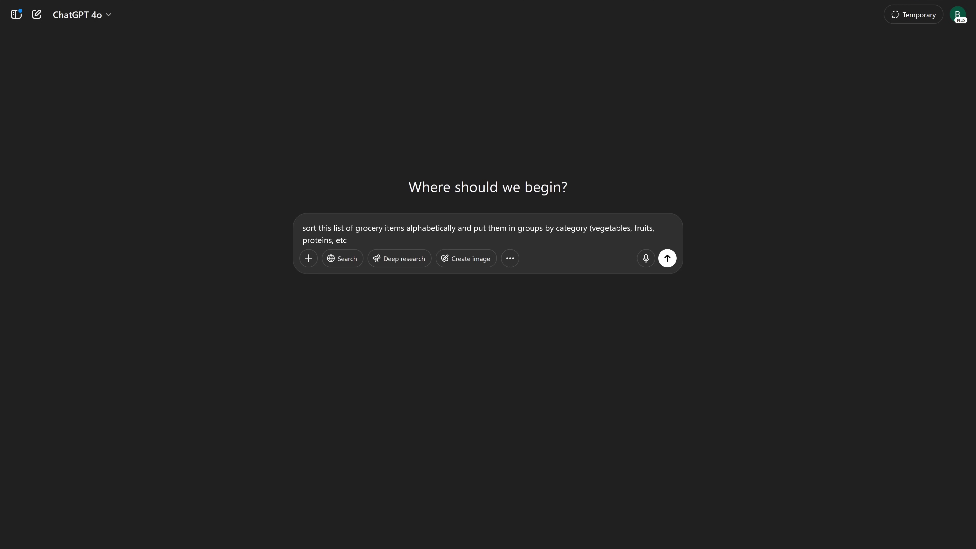
{"action": "type", "text": ";"}
{"action": "type", "text": "apples milk peaches ice cream grapes bananas onions butter chicken carrots lettuce ground beef tomatoes pastrami yogurt cheddar cheese"}
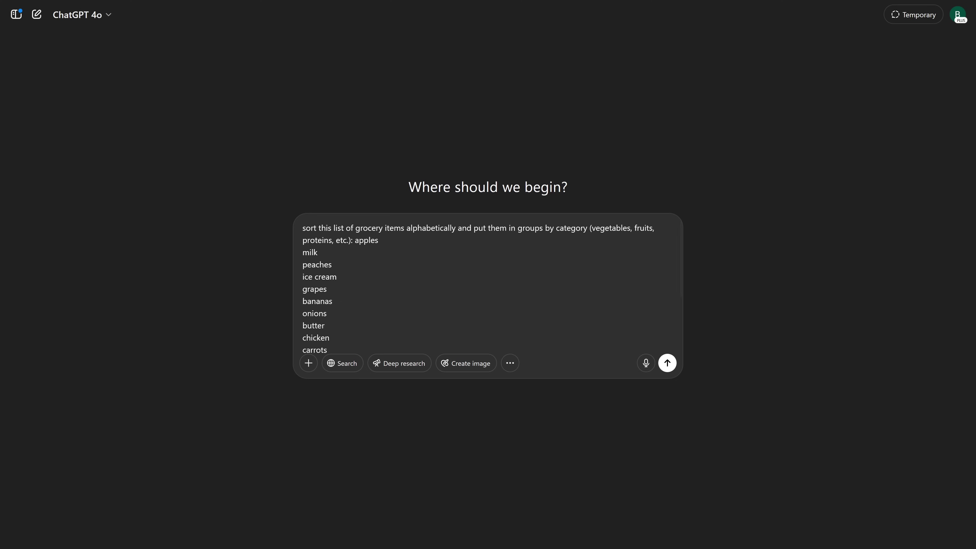
{"action": "key", "text": "Return"}
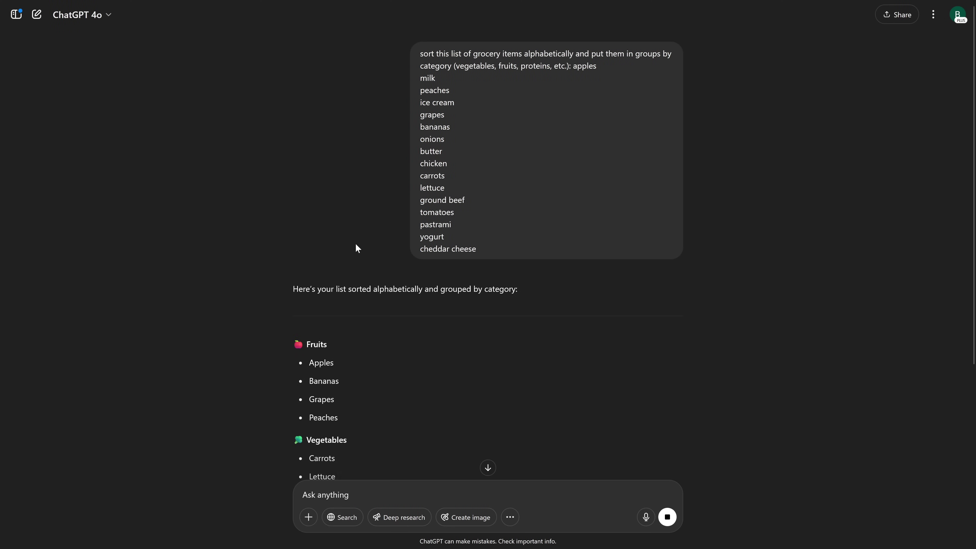
{"action": "scroll", "coordinate": [489, 471], "scroll_direction": "down", "scroll_amount": 8}
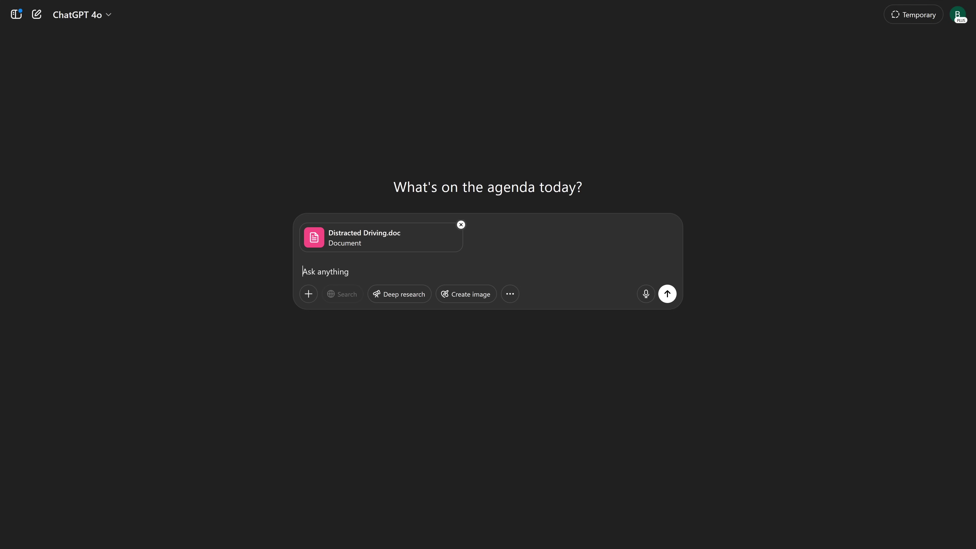
- Ask for university-professor feedback on the attached essay and read through to the reply's end
{"action": "type", "text": "I've attached "}
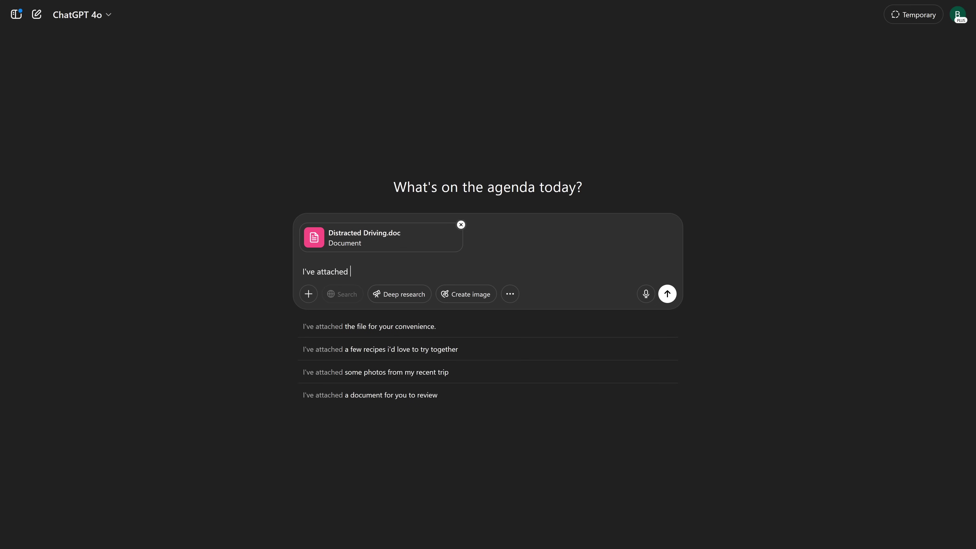
{"action": "type", "text": "a document of my wri"}
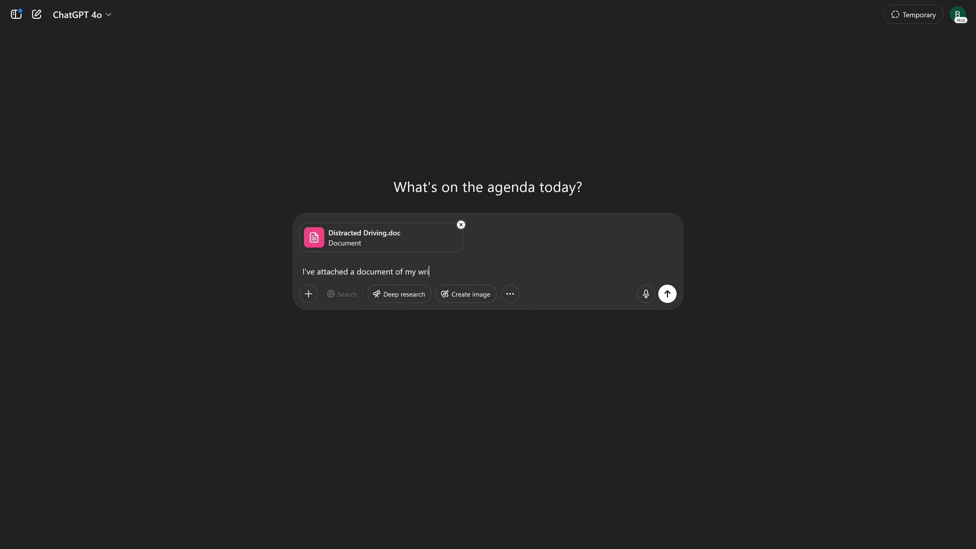
{"action": "type", "text": "ting. Provide feedback from the perspective"}
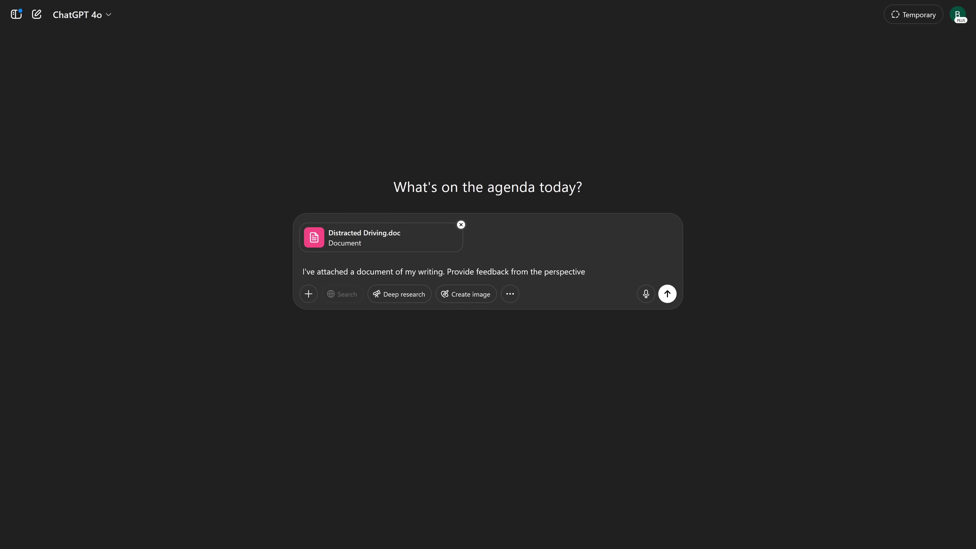
{"action": "type", "text": " of a university professor."}
{"action": "key", "text": "Return"}
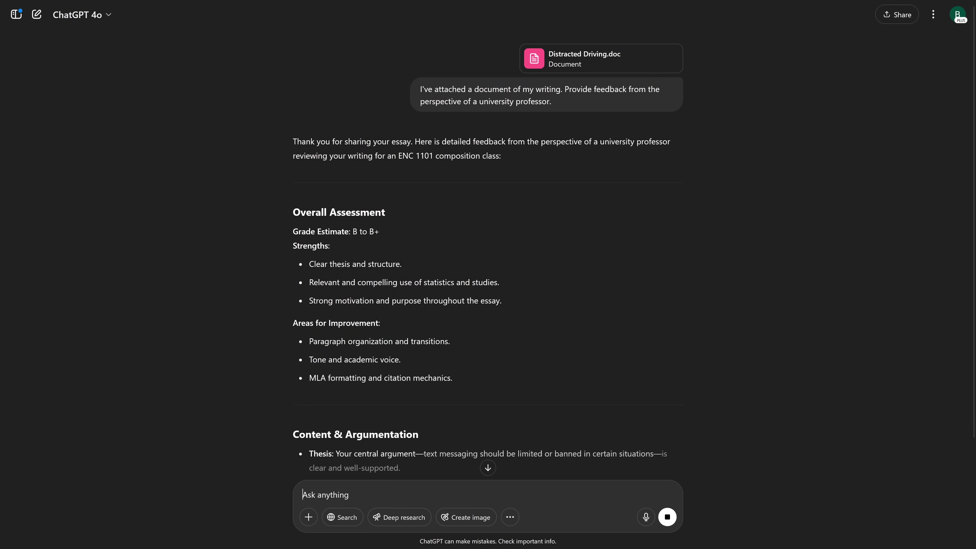
{"action": "left_click", "coordinate": [487, 468]}
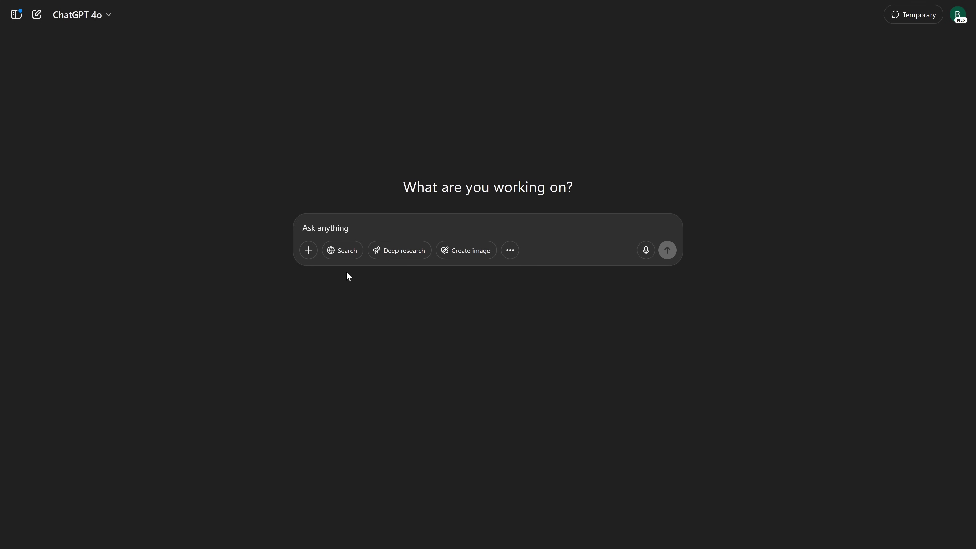
- Ask ChatGPT with web search 'what are the top grossing films of 2025?' and review the ranked results
{"action": "left_click", "coordinate": [351, 255]}
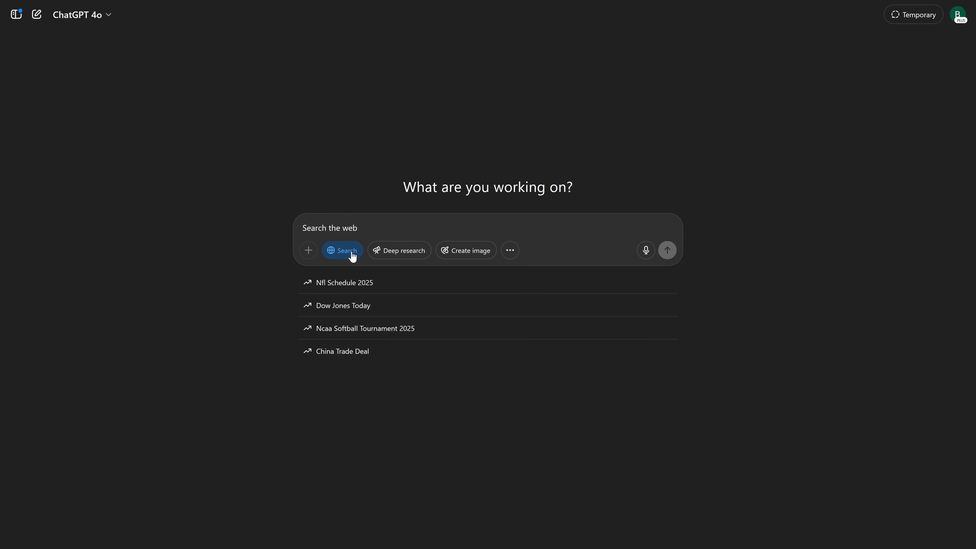
{"action": "type", "text": "wha"}
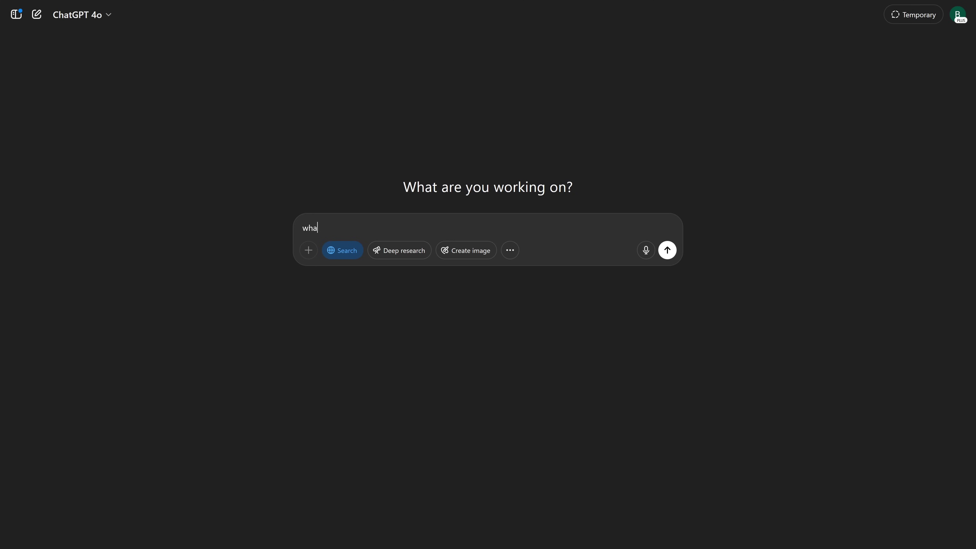
{"action": "type", "text": "t are the top grossing films of 2025?"}
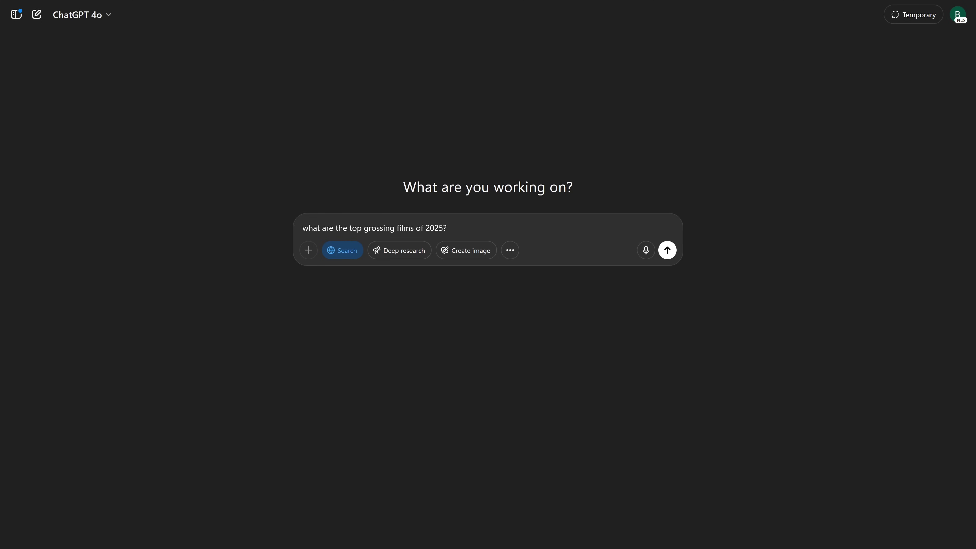
{"action": "key", "text": "Return"}
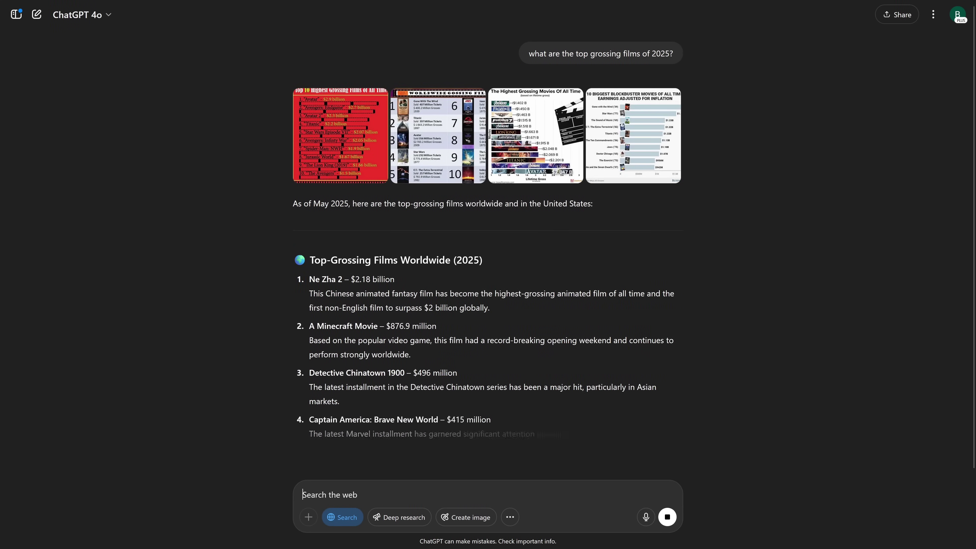
{"action": "scroll", "coordinate": [487, 476], "scroll_direction": "down", "scroll_amount": 5}
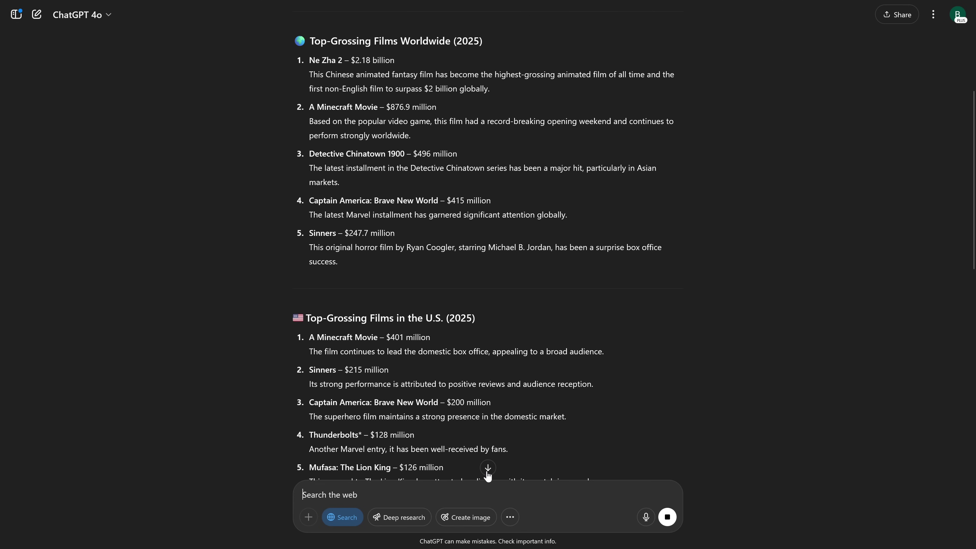